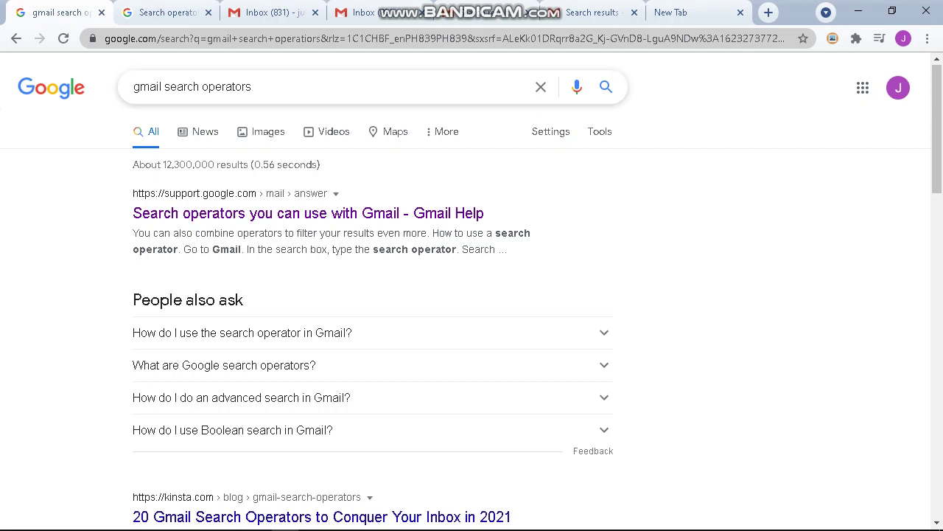
- Read the instructions and the list of search operators in the Gmail Help article
{"action": "triple_click", "coordinate": [138, 86]}
{"action": "key", "text": "End"}
{"action": "key", "text": "Escape"}
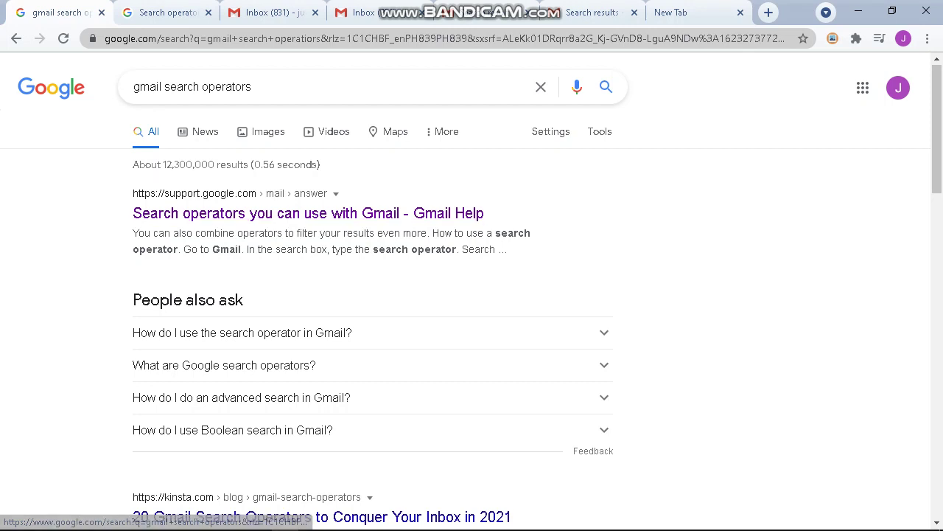
{"action": "key", "text": "ctrl+Tab"}
{"action": "scroll", "coordinate": [341, 310], "scroll_direction": "up", "scroll_amount": 5}
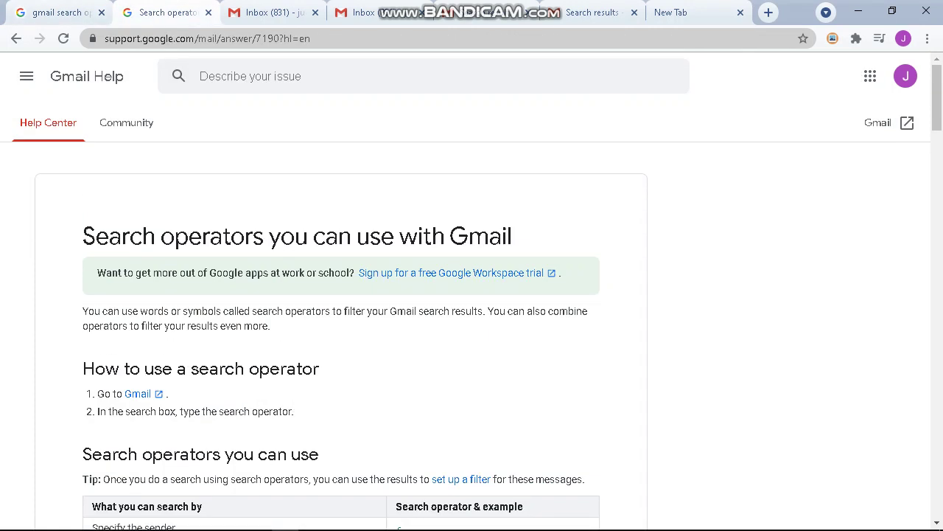
{"action": "scroll", "coordinate": [472, 295], "scroll_direction": "down", "scroll_amount": 1}
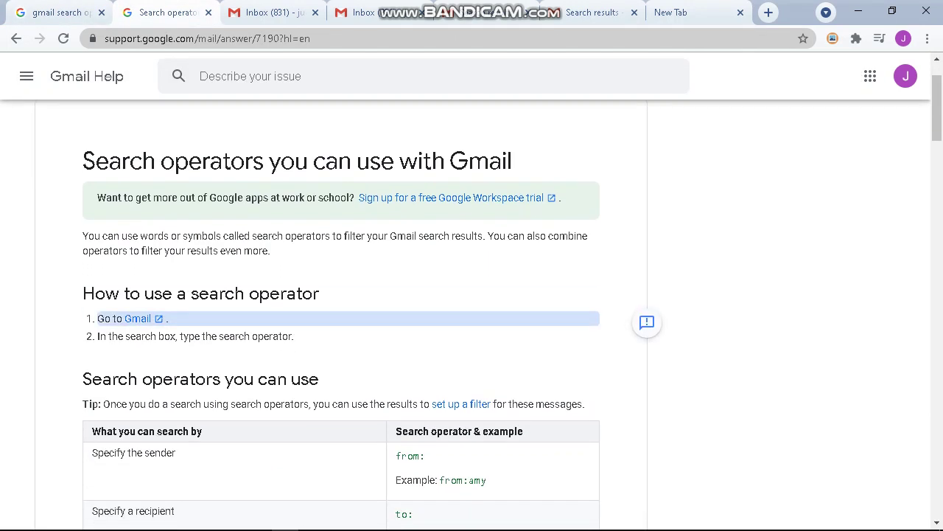
{"action": "scroll", "coordinate": [471, 310], "scroll_direction": "down", "scroll_amount": 2}
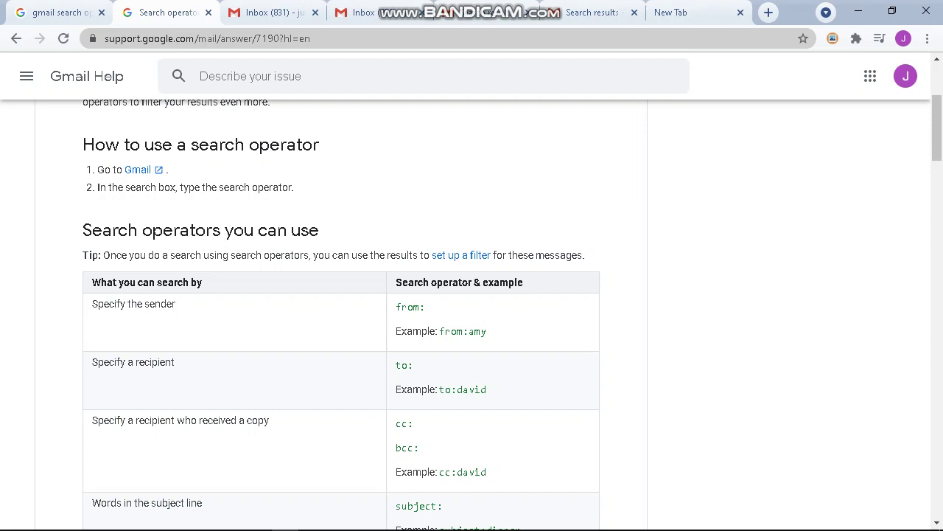
- Switch to the Gmail inbox and open a blank advanced search form for mail
{"action": "key", "text": "ctrl+Tab"}
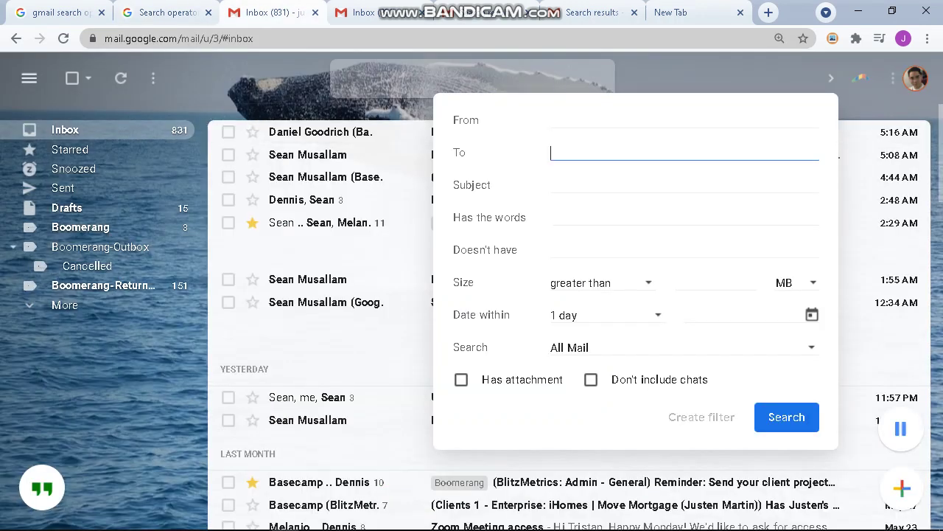
{"action": "key", "text": "Escape"}
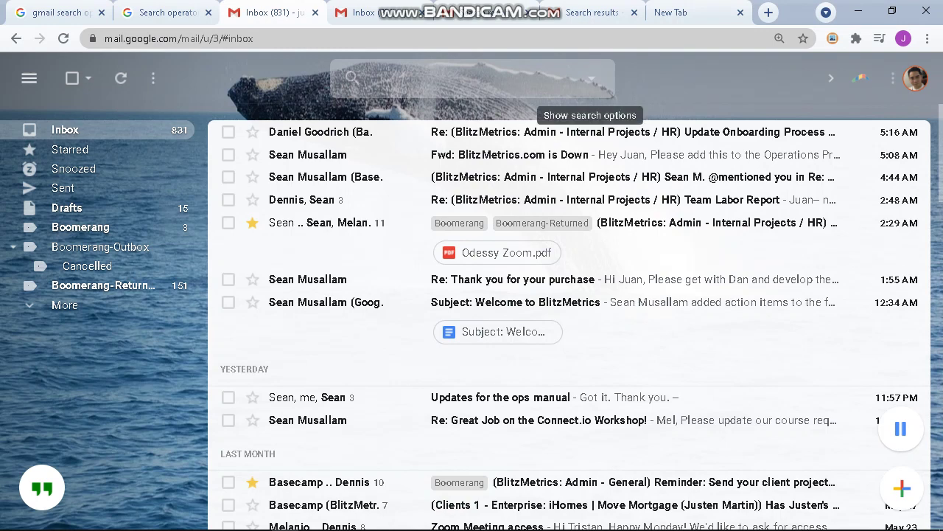
{"action": "left_click", "coordinate": [472, 78]}
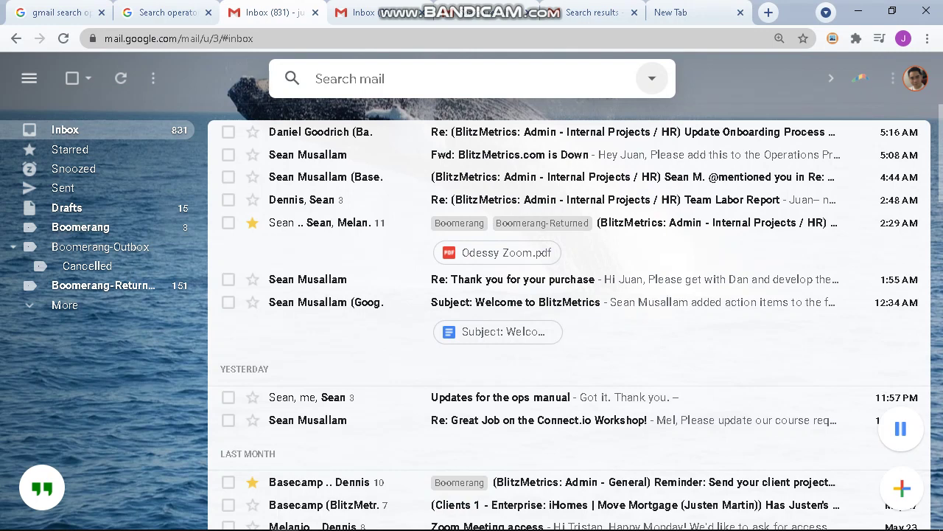
{"action": "left_click", "coordinate": [652, 78]}
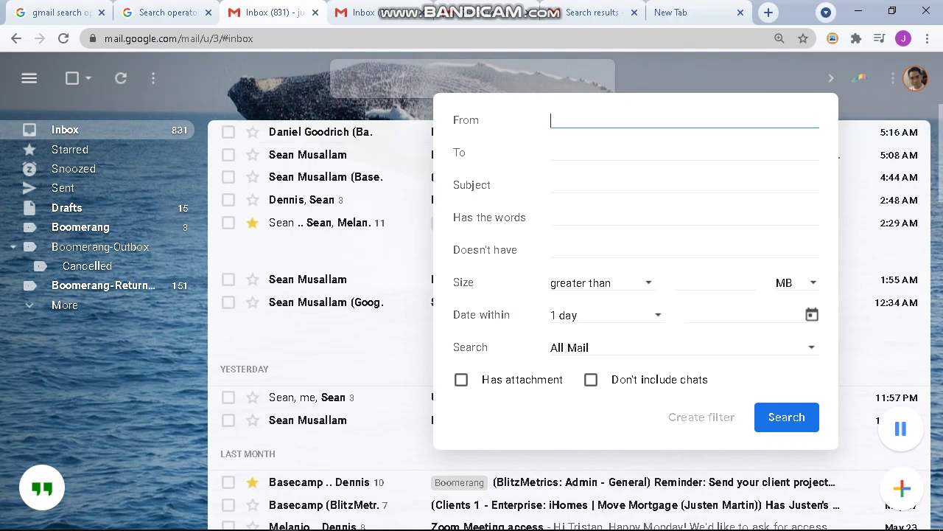
- Compare the search operators in the help article with the fields of Gmail's advanced search form
{"action": "key", "text": "ctrl+shift+Tab"}
{"action": "scroll", "coordinate": [472, 314], "scroll_direction": "down", "scroll_amount": 3}
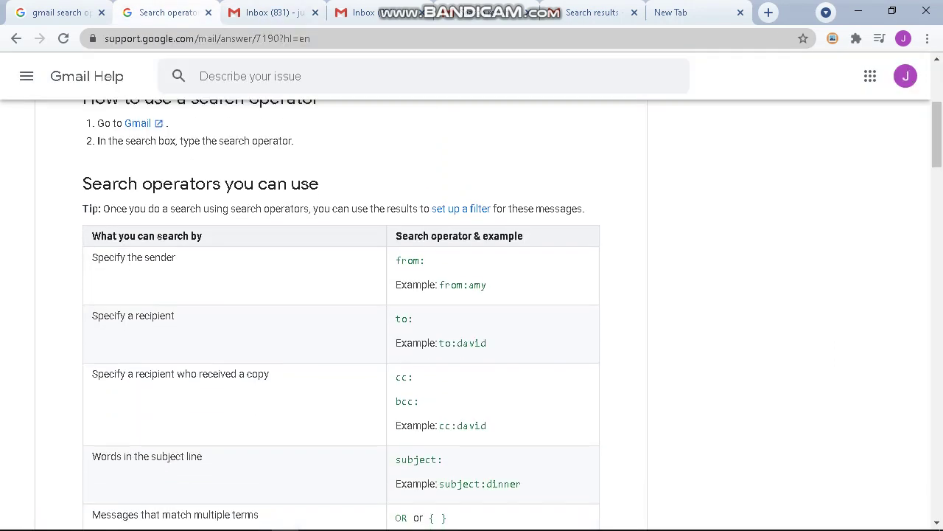
{"action": "key", "text": "ctrl+Tab"}
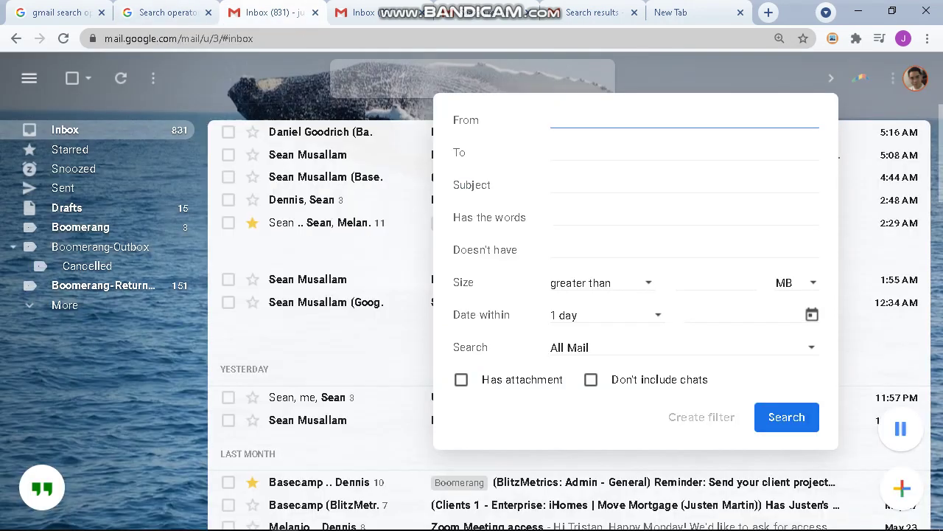
{"action": "key", "text": "ctrl+shift+Tab"}
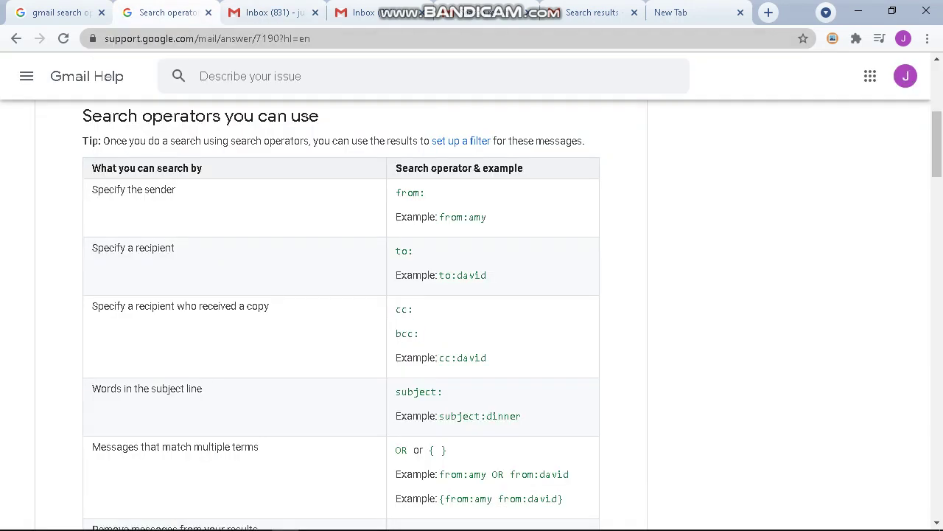
{"action": "key", "text": "ctrl+Tab"}
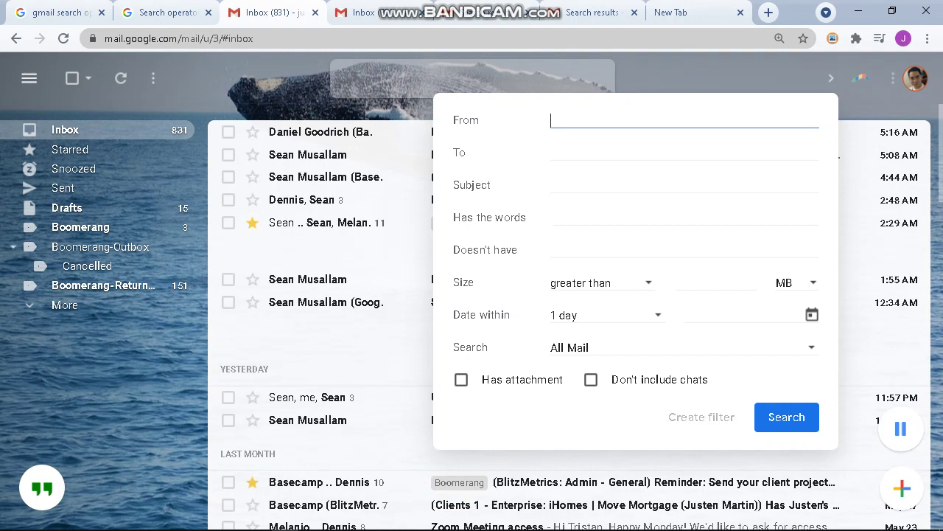
- Search all mail for messages sent to the operations e-mail address by filling in the recipient field
{"action": "left_click", "coordinate": [684, 153]}
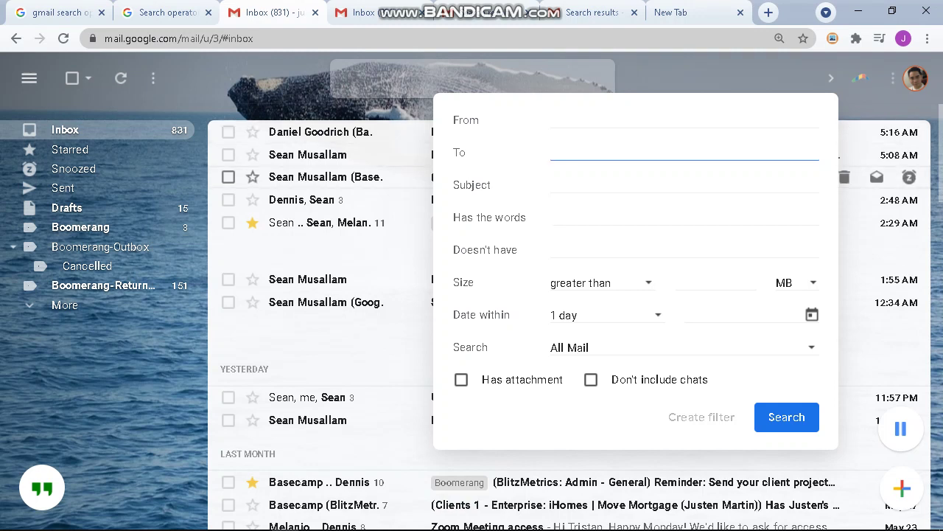
{"action": "left_click", "coordinate": [684, 120]}
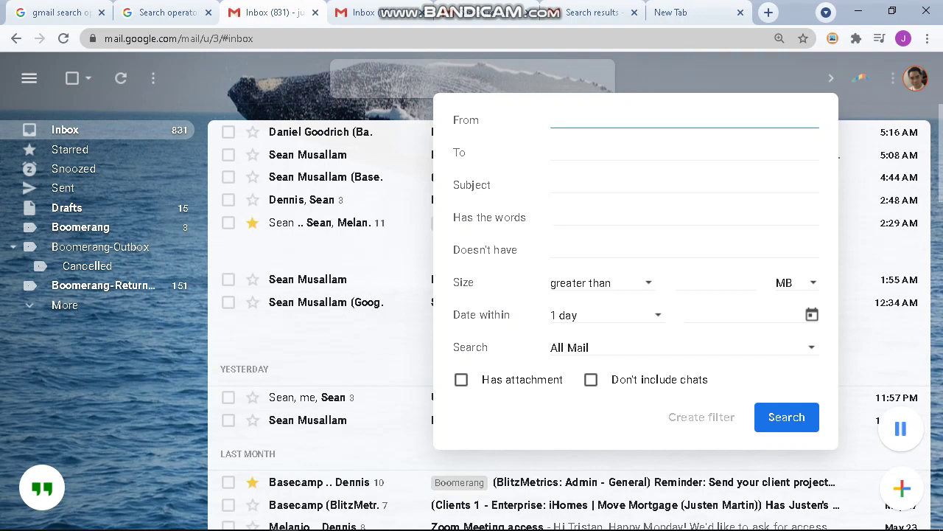
{"action": "left_click", "coordinate": [684, 151]}
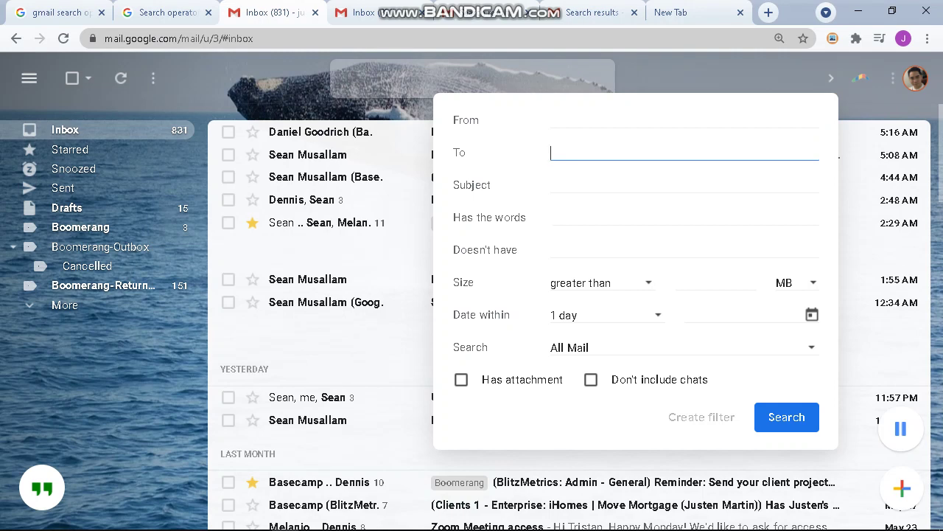
{"action": "key", "text": "ctrl+v"}
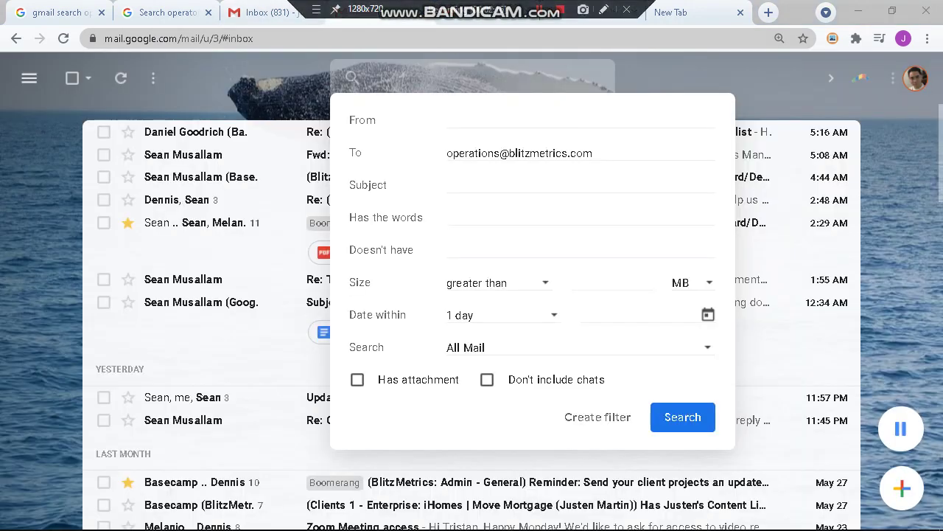
{"action": "key", "text": "End"}
{"action": "key", "text": "shift+Home"}
{"action": "key", "text": "shift+Right"}
{"action": "key", "text": "shift+Right"}
{"action": "key", "text": "shift+Right"}
{"action": "key", "text": "shift+Right"}
{"action": "key", "text": "shift+Home"}
{"action": "key", "text": "End"}
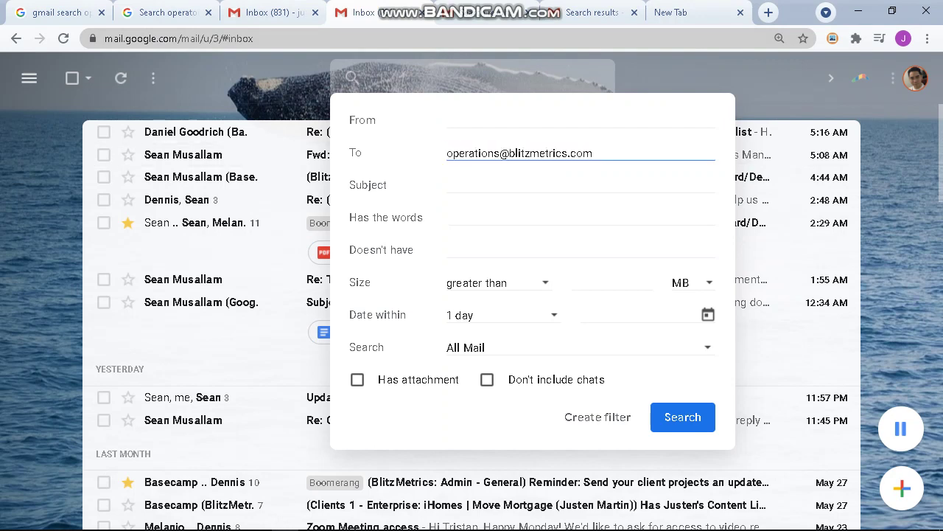
{"action": "key", "text": "Return"}
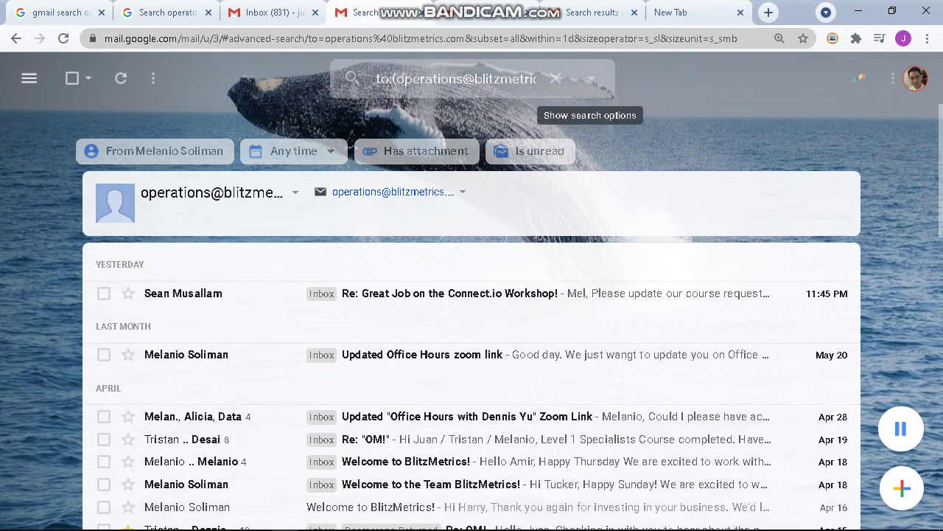
- Restrict the recipient search to the Inbox instead of All Mail and run it
{"action": "left_click", "coordinate": [591, 78]}
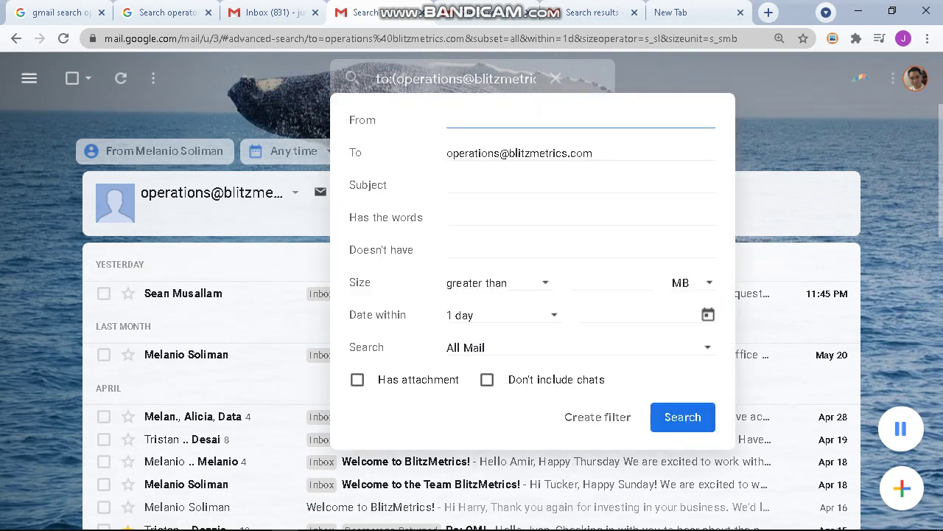
{"action": "double_click", "coordinate": [367, 347]}
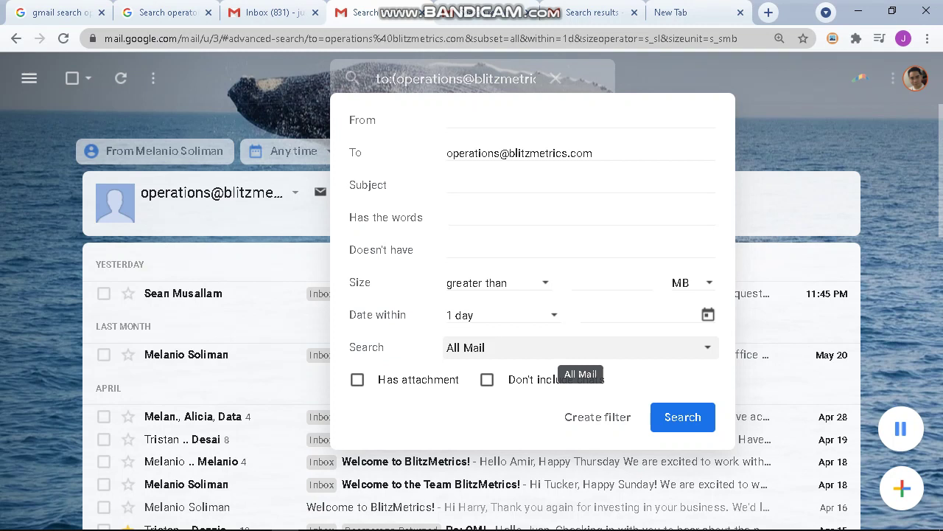
{"action": "left_click", "coordinate": [571, 352]}
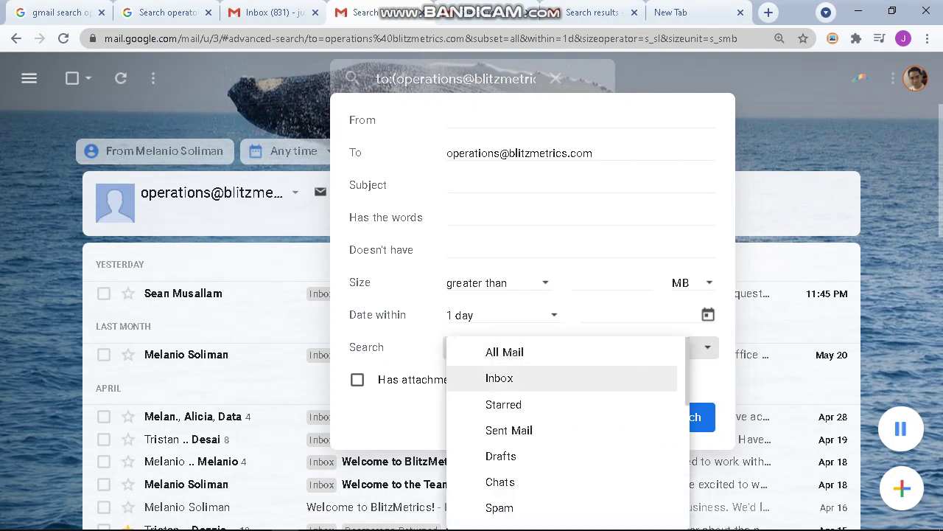
{"action": "left_click", "coordinate": [505, 378]}
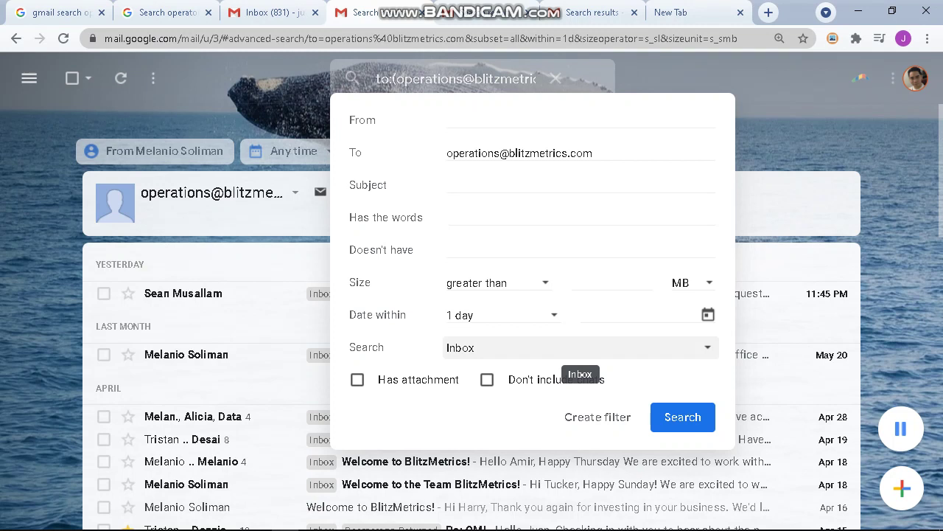
{"action": "left_click", "coordinate": [580, 351]}
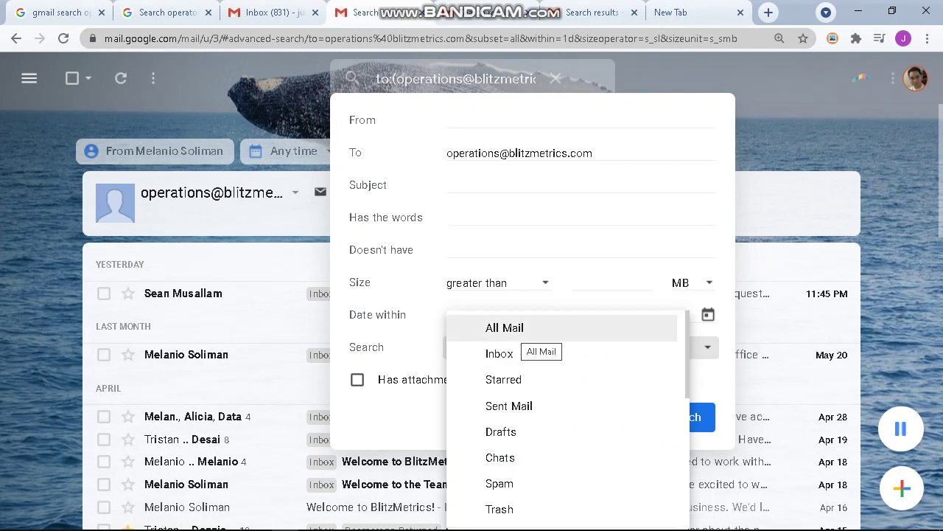
{"action": "key", "text": "Down"}
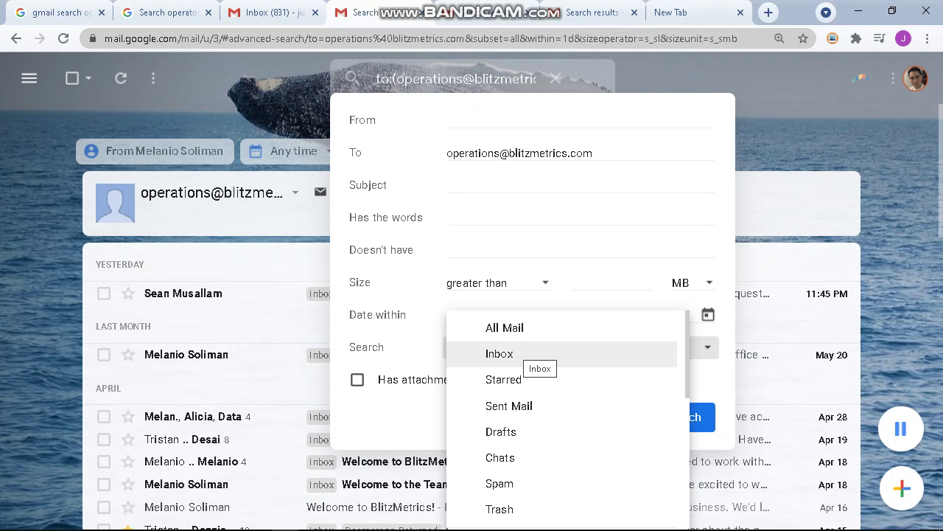
{"action": "key", "text": "Return"}
{"action": "key", "text": "Return"}
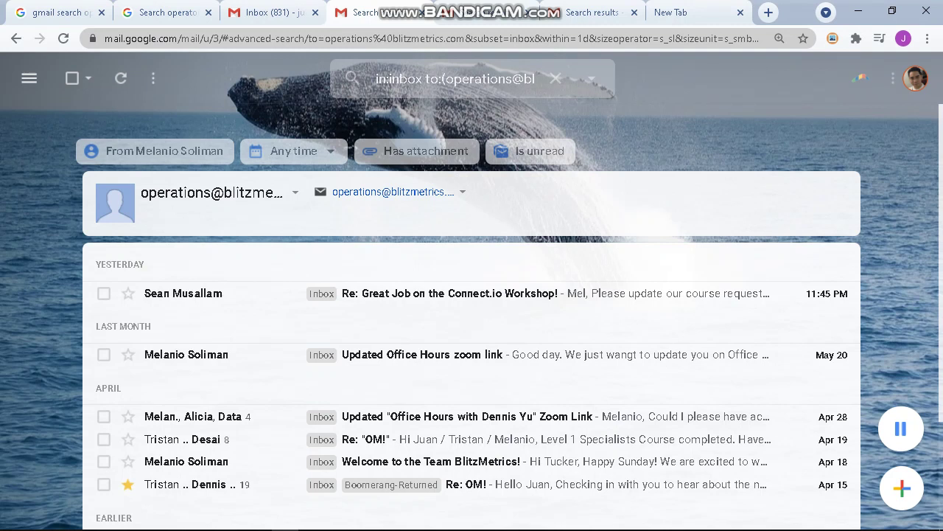
- Examine the operator query that the advanced search generated in the mail search box
{"action": "left_click", "coordinate": [391, 79]}
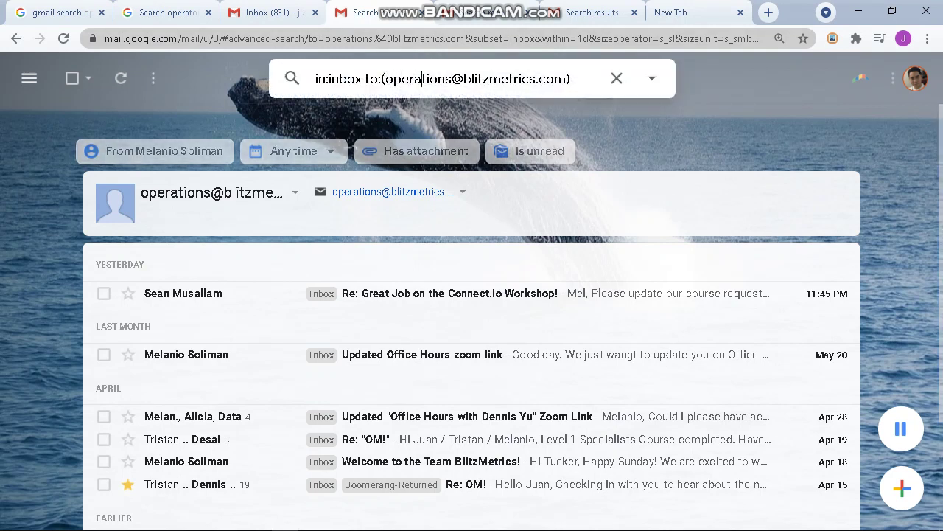
{"action": "key", "text": "ctrl+a"}
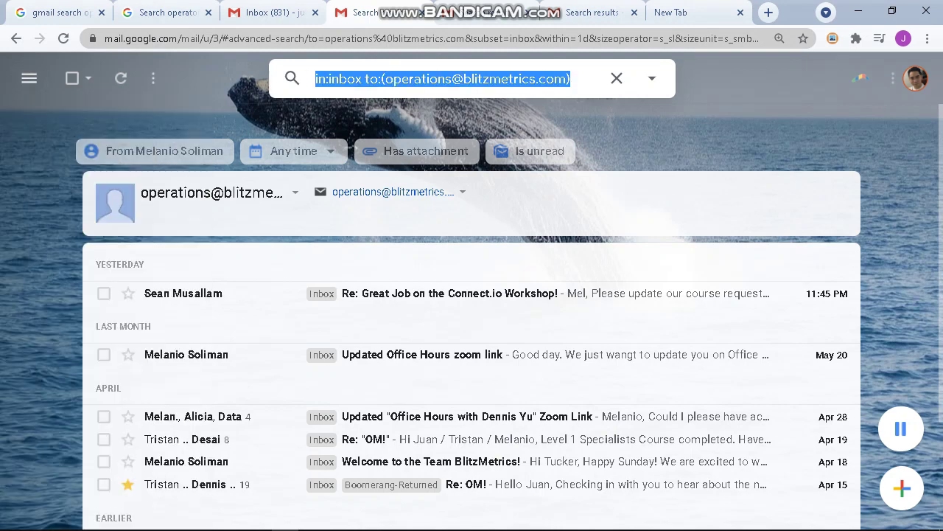
{"action": "left_click", "coordinate": [381, 78]}
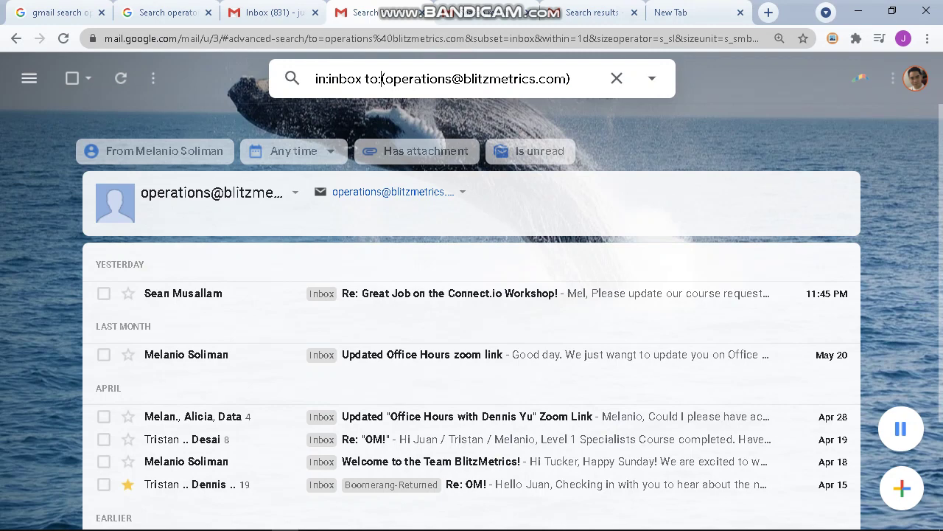
{"action": "key", "text": "Escape"}
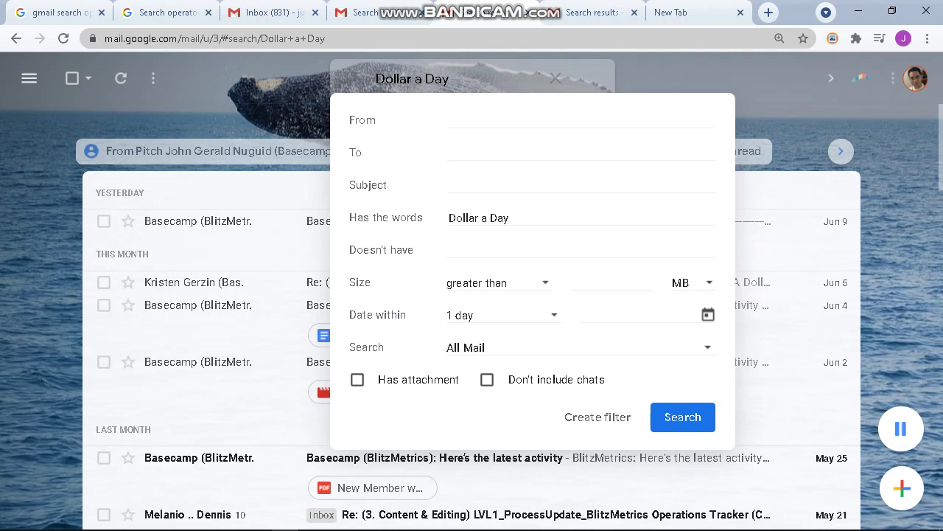
- Search mail for messages that have the words "Dollar a Day"
{"action": "left_click", "coordinate": [491, 218]}
{"action": "key", "text": "Return"}
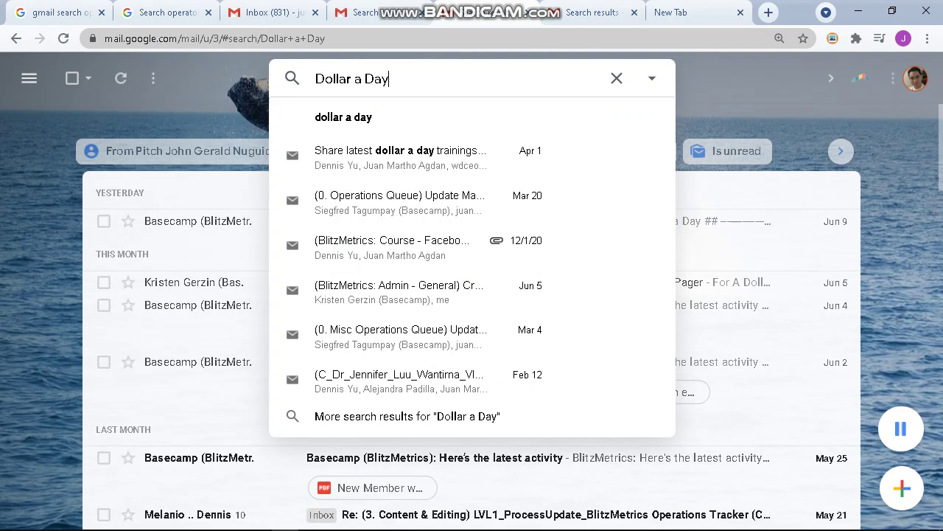
{"action": "key", "text": "Return"}
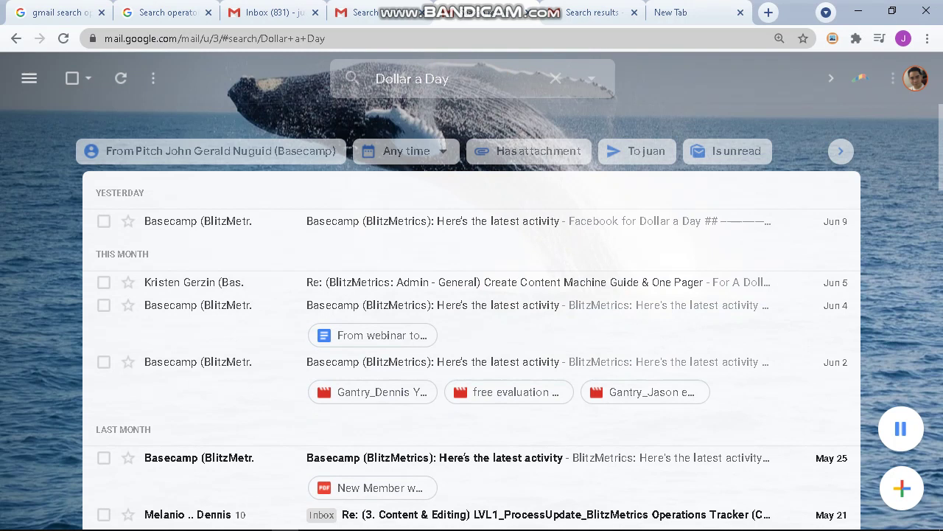
- Highlight the separate words in the Dollar a Day query and run the search again
{"action": "left_click", "coordinate": [355, 78]}
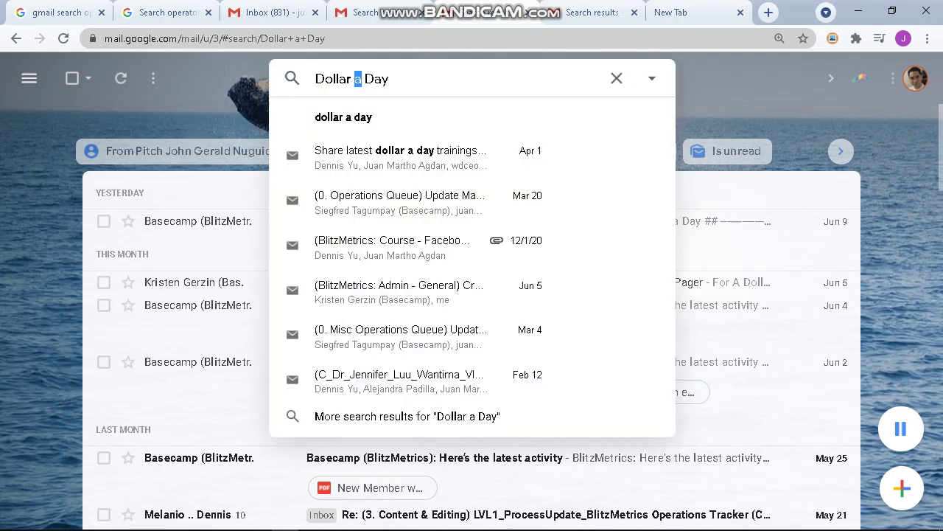
{"action": "double_click", "coordinate": [377, 78]}
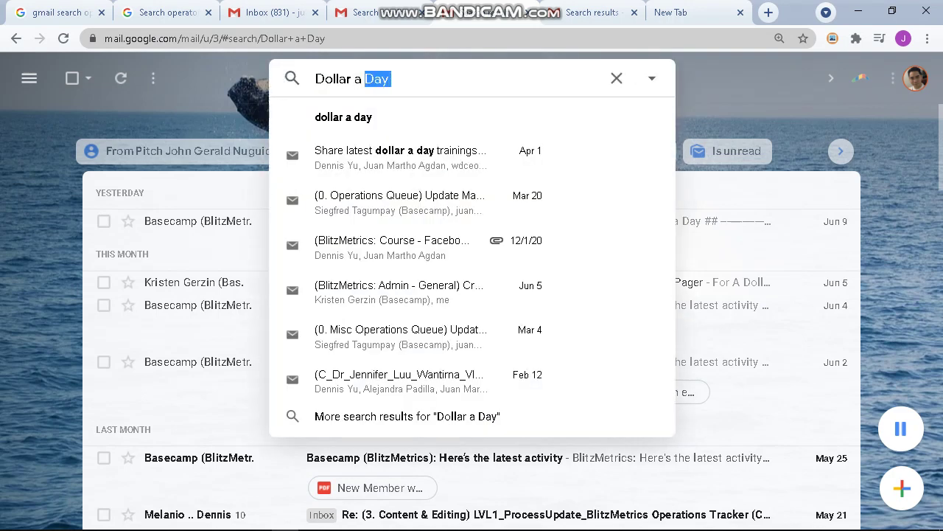
{"action": "key", "text": "Right"}
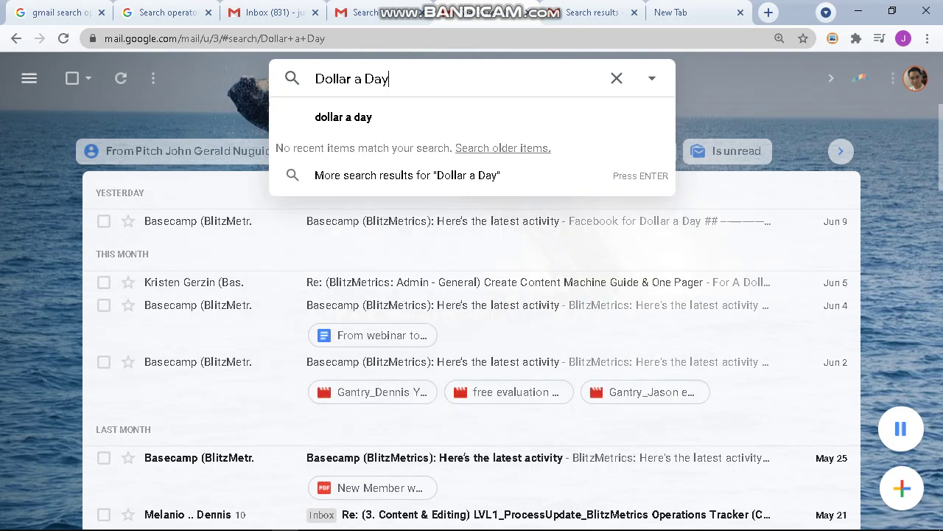
{"action": "key", "text": "Return"}
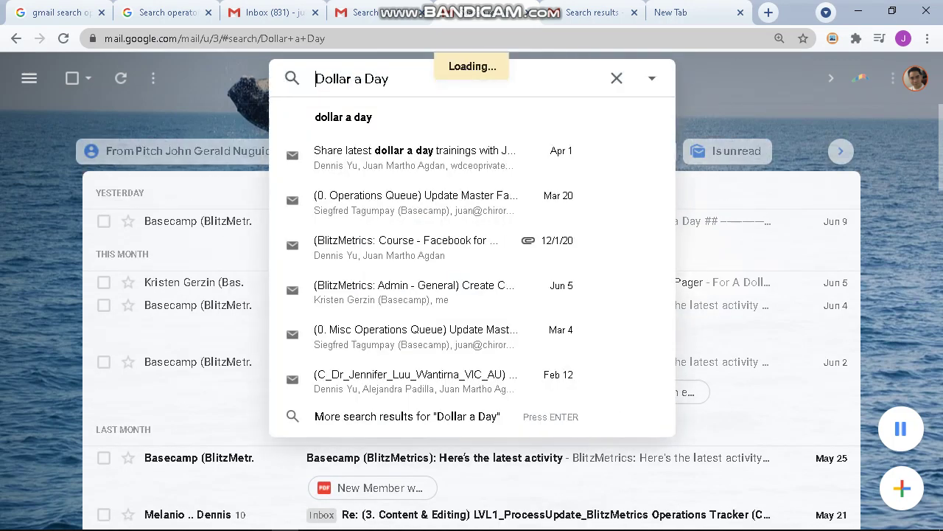
- Enclose the Dollar a Day query in quotation marks and run it as an exact-phrase search
{"action": "type", "text": "\""}
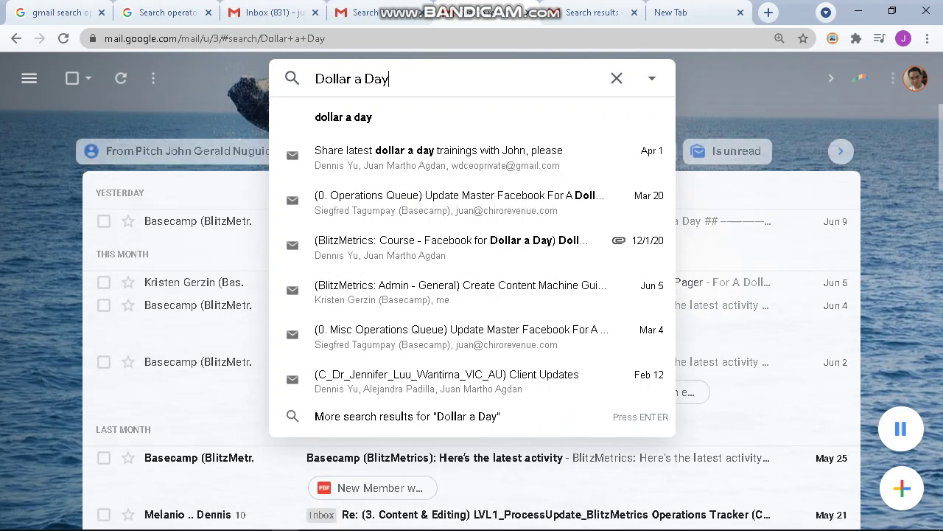
{"action": "type", "text": "\""}
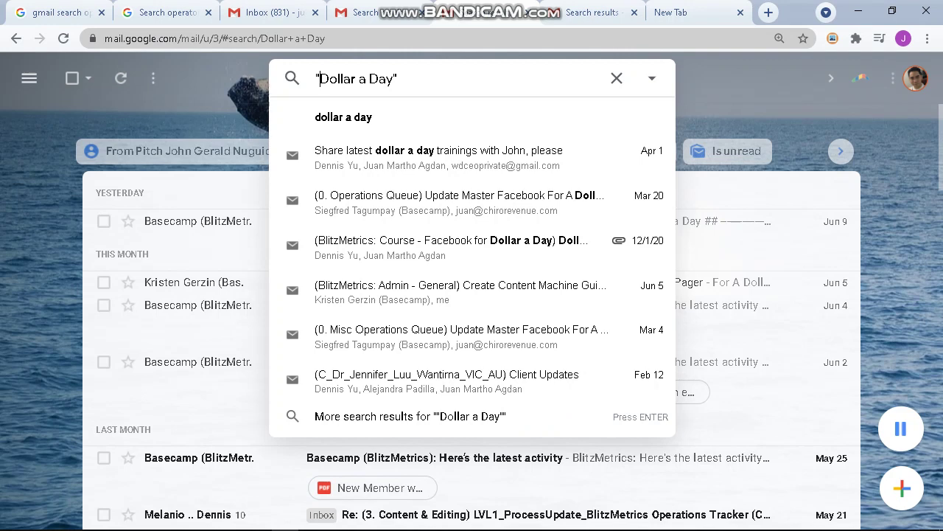
{"action": "key", "text": "Return"}
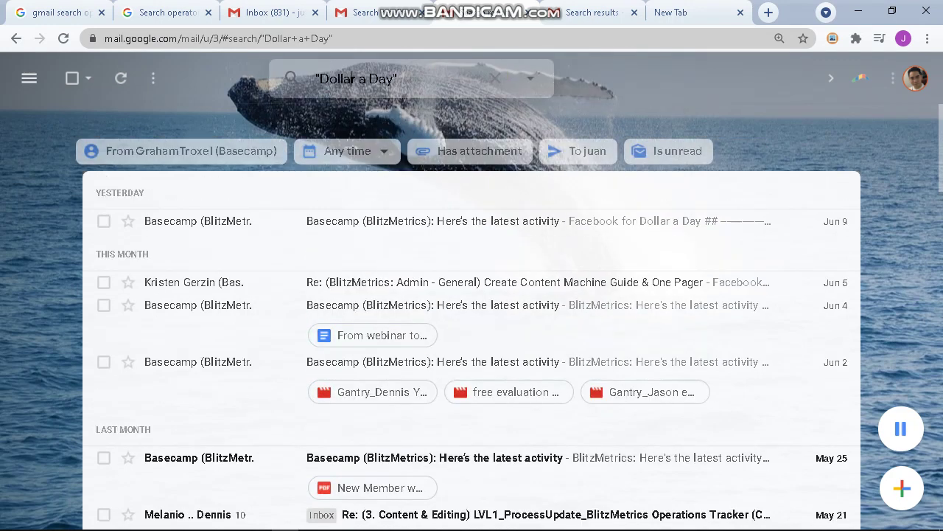
- Revisit the earlier Inbox recipient search to review its operator query, and return to the quoted "Dollar a Day" search
{"action": "key", "text": "/"}
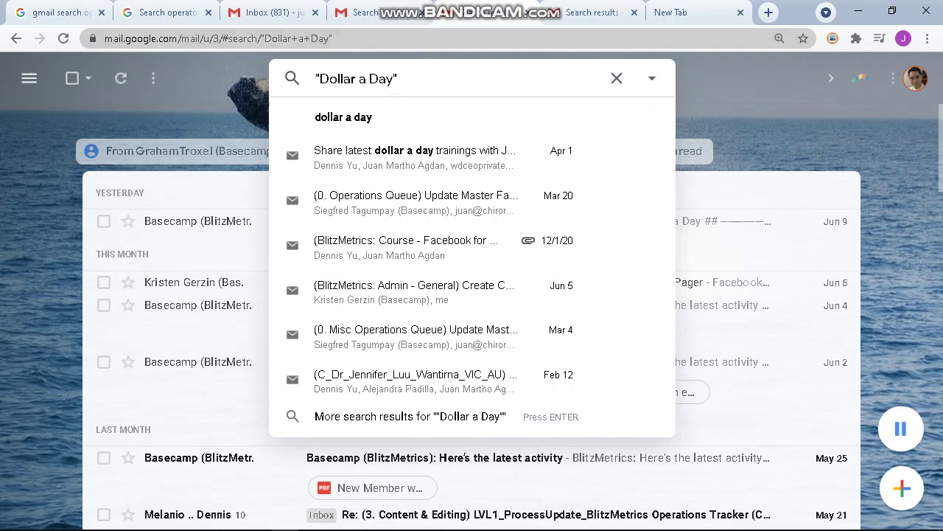
{"action": "key", "text": "alt+Left"}
{"action": "left_click_drag", "start_coordinate": [340, 78], "coordinate": [442, 79]}
{"action": "key", "text": "Escape"}
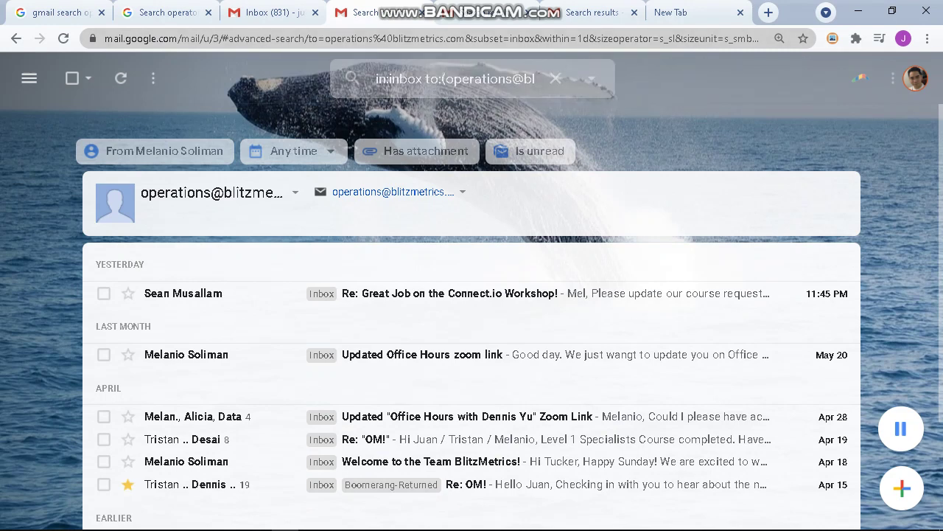
{"action": "left_click", "coordinate": [383, 78]}
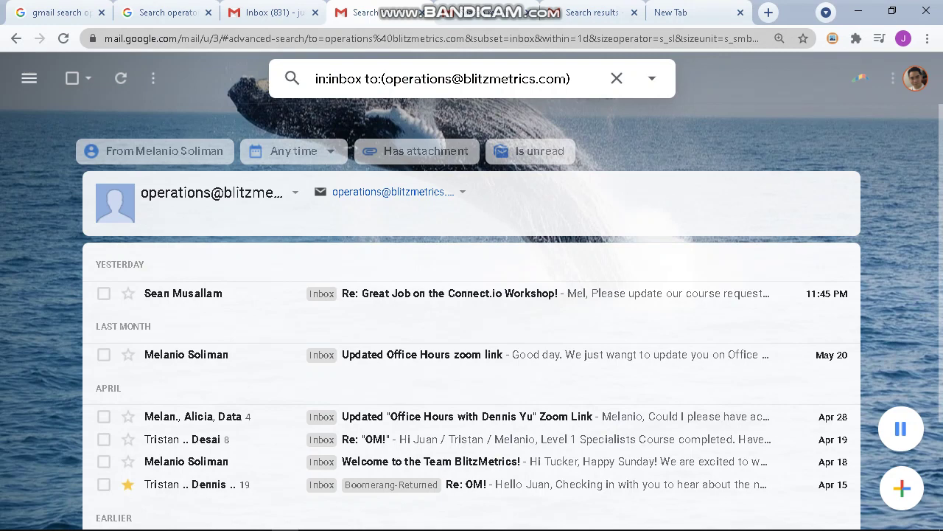
{"action": "key", "text": "alt+Right"}
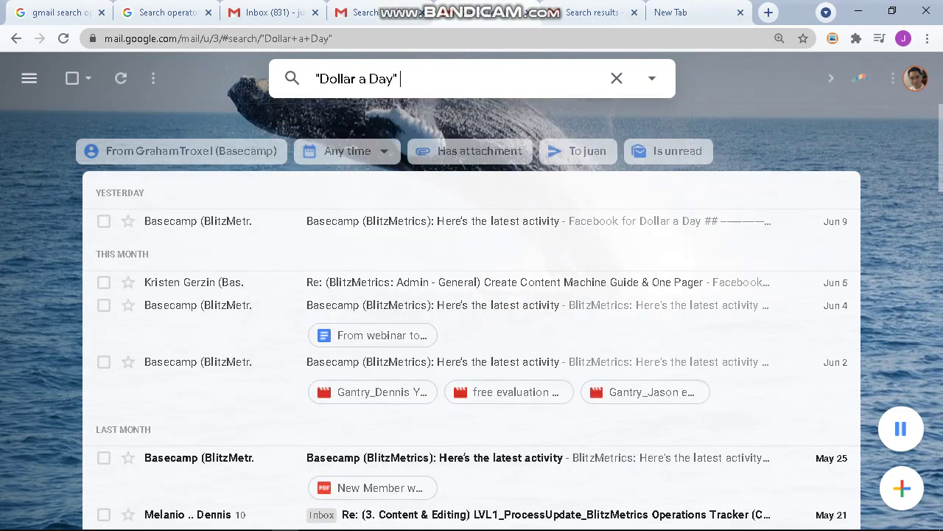